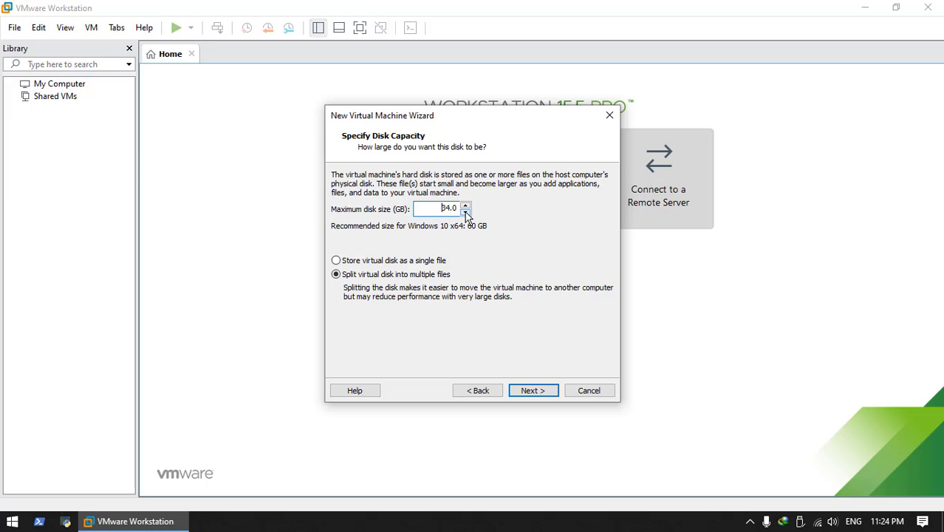
Step: Finish creating the Windows 11 x64 virtual machine with a 30 GB disk split into multiple files
click(528, 392)
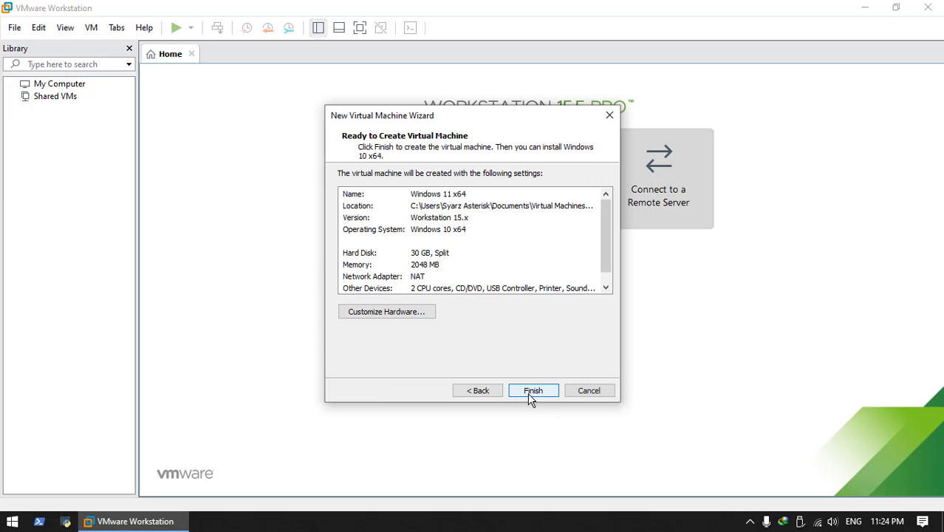
click(528, 392)
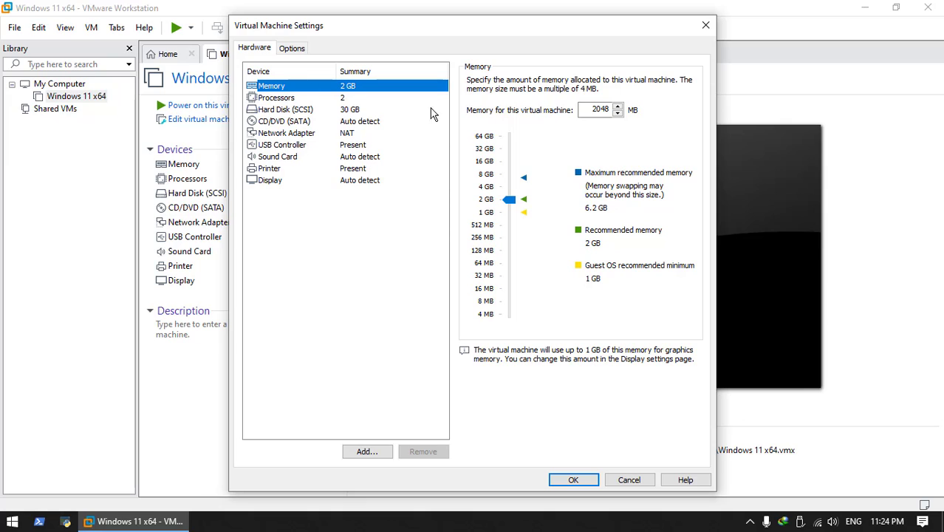
Step: Set the virtual machine's memory to 4 GB and keep a single processor
drag(510, 199, 510, 192)
click(287, 98)
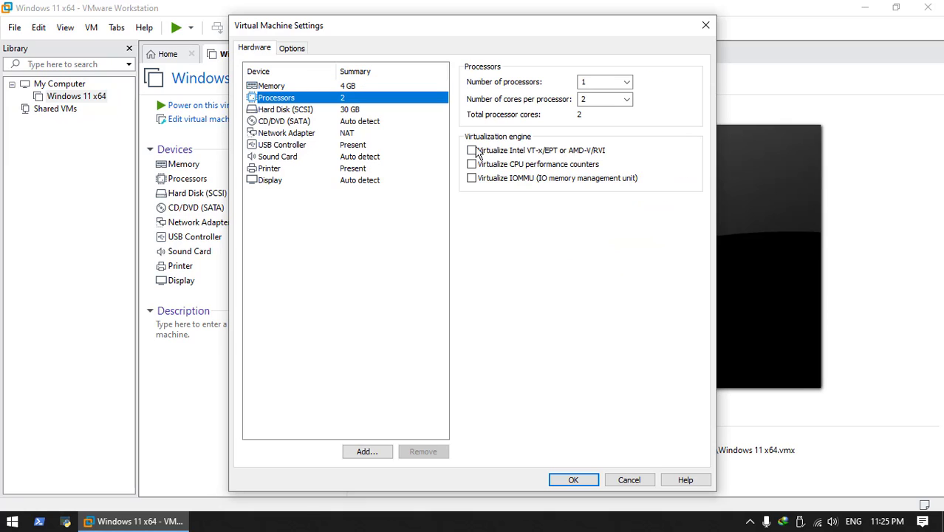
click(627, 82)
click(627, 91)
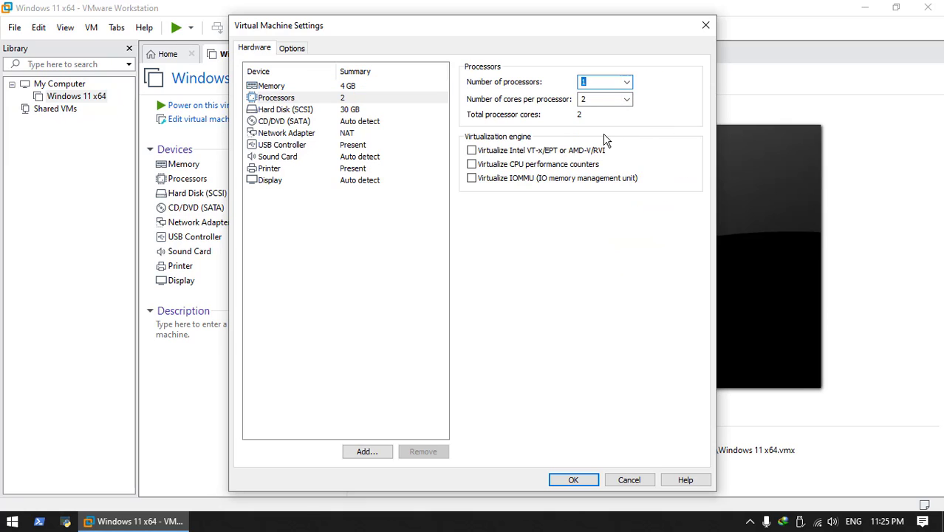
Step: Switch the virtual machine's network adapter to a bridged connection to the physical network
click(299, 110)
click(299, 122)
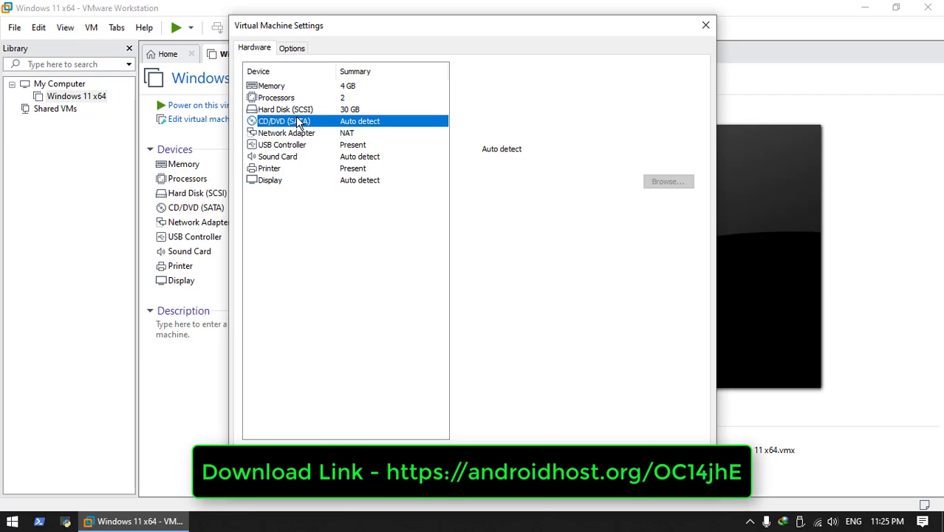
click(286, 135)
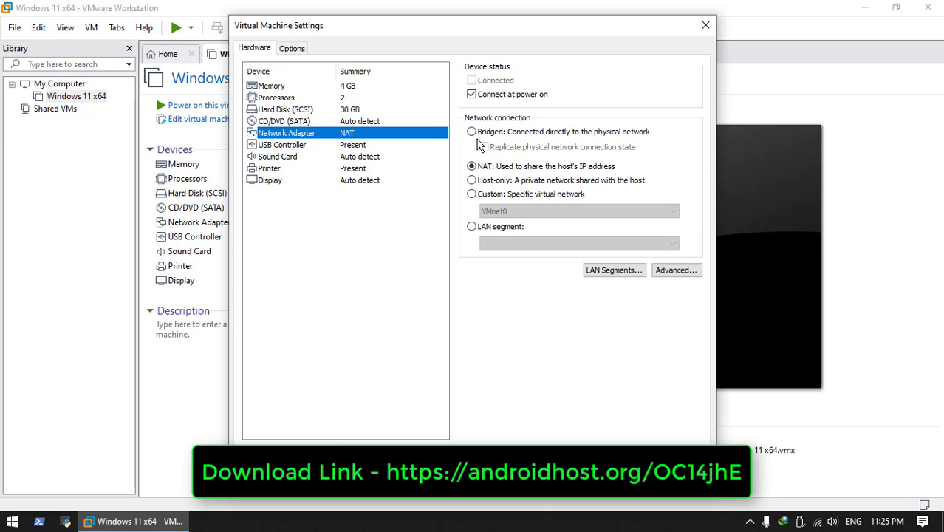
click(473, 133)
click(284, 145)
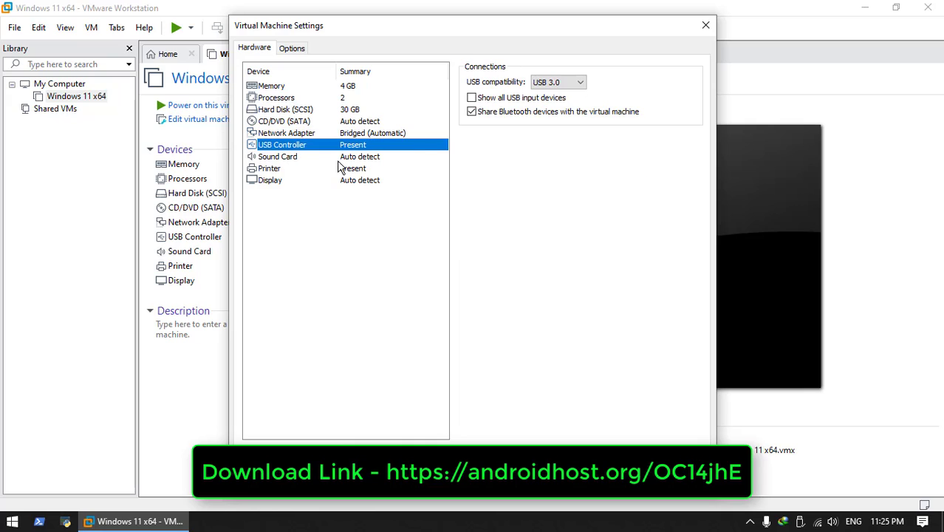
Step: Enable showing all USB input devices on the USB controller and save the virtual machine settings
click(473, 96)
click(278, 157)
click(278, 170)
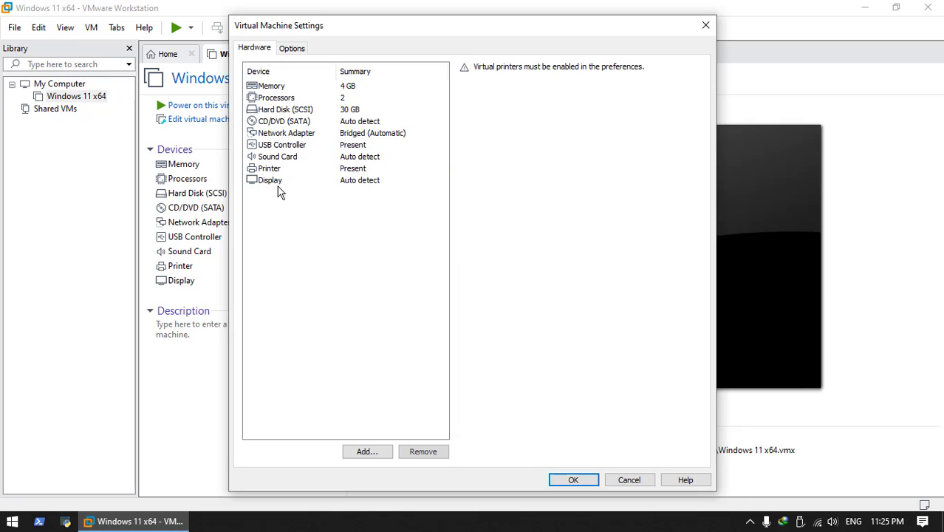
click(566, 477)
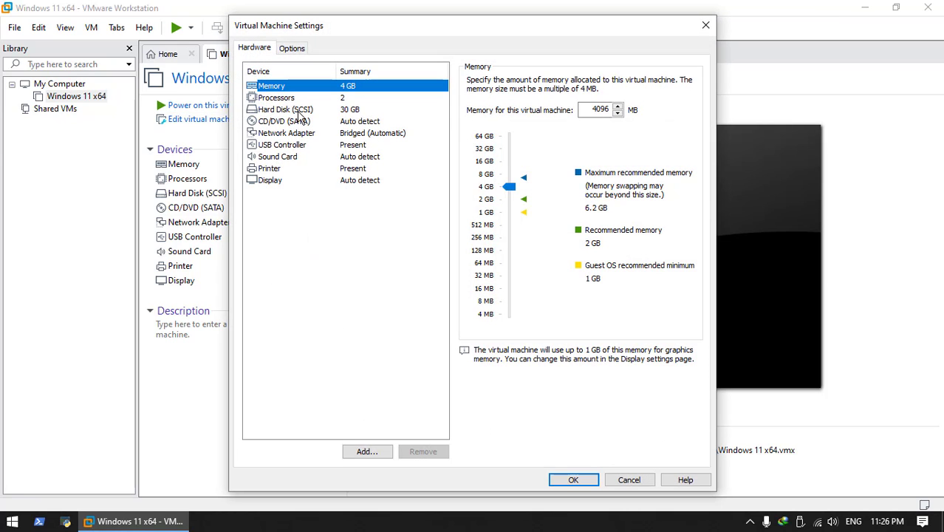
Step: Set the CD/DVD (SATA) drive to use the Windows ISO image from the Desktop and save the settings
click(295, 111)
click(299, 123)
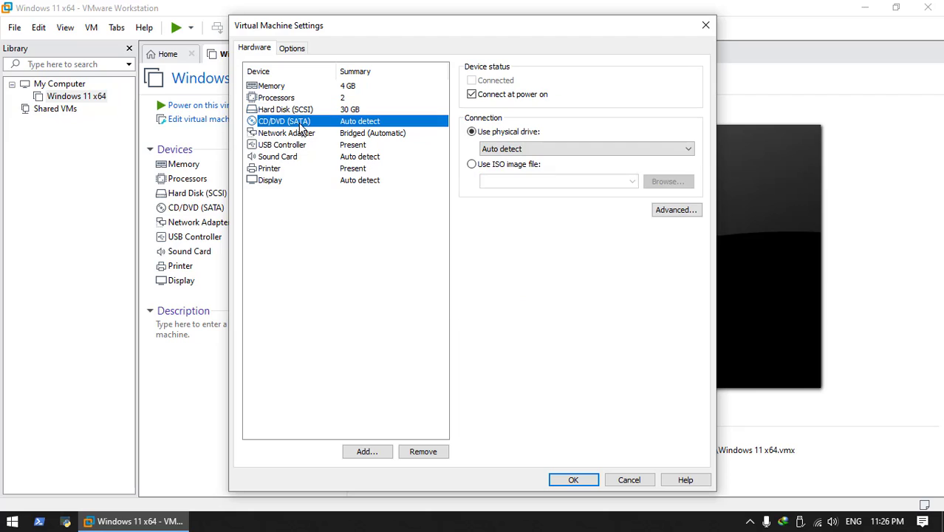
click(472, 164)
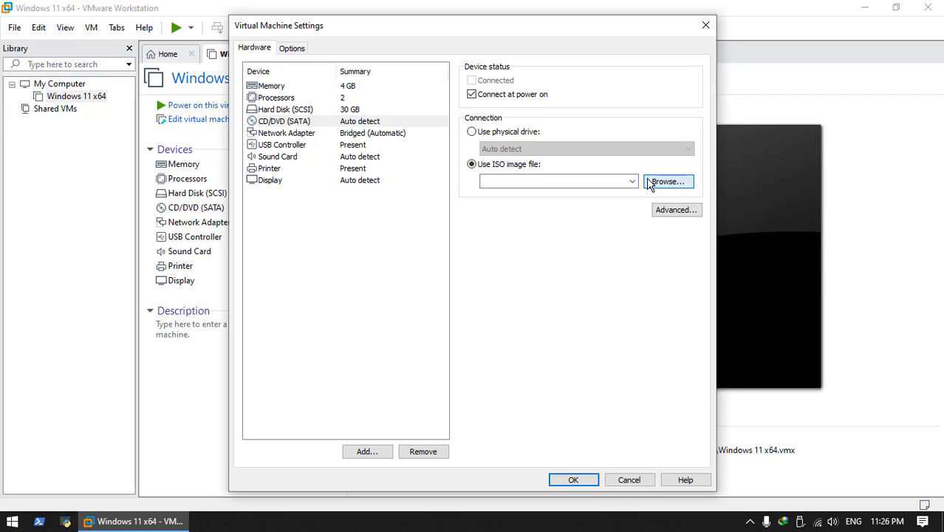
click(649, 182)
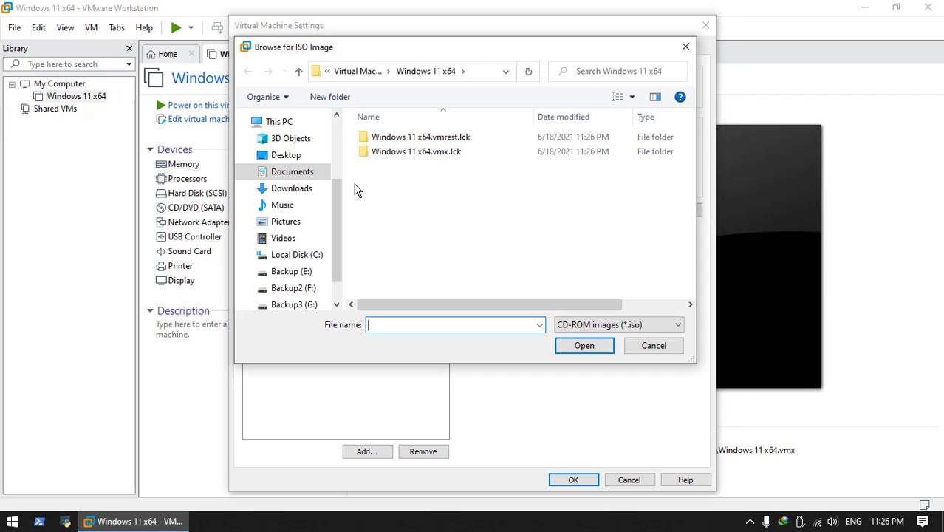
click(288, 157)
scroll(510, 228, down, 3)
double_click(379, 242)
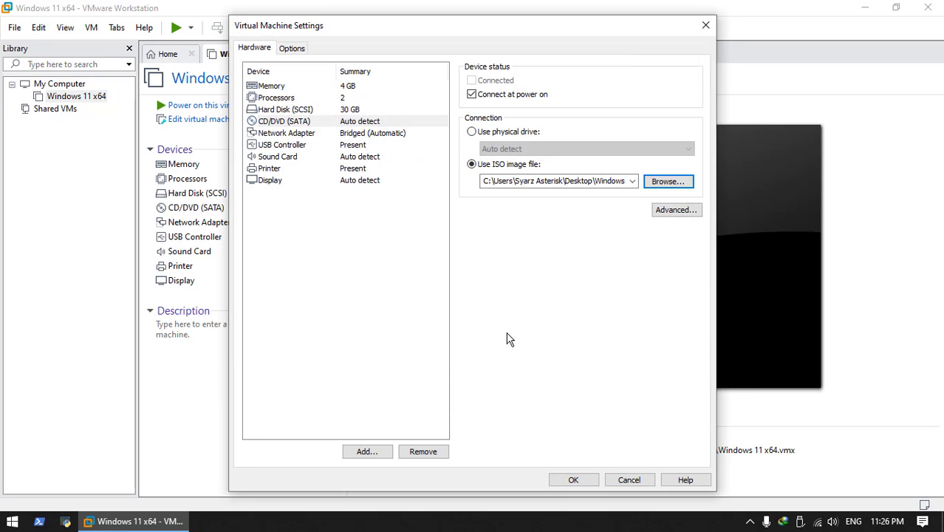
click(573, 480)
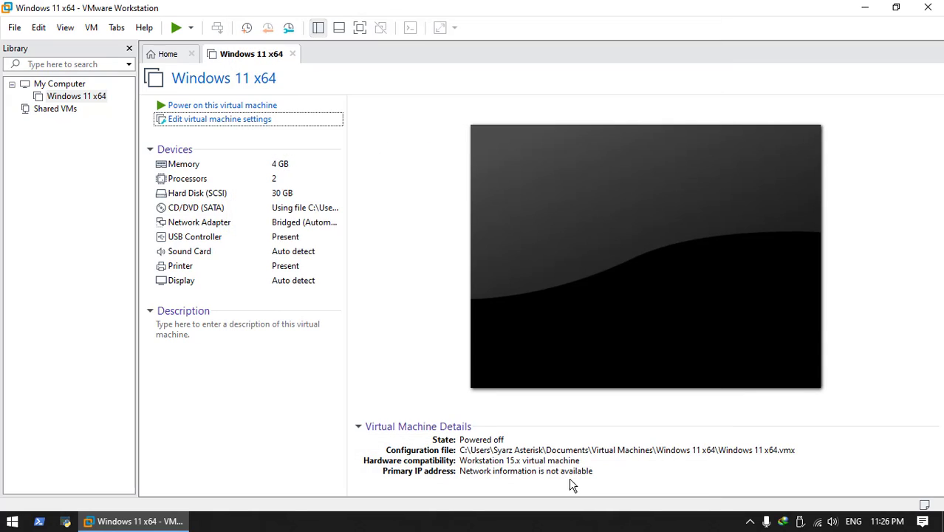
Step: Power on the Windows 11 x64 virtual machine and boot it from the installation image
click(202, 107)
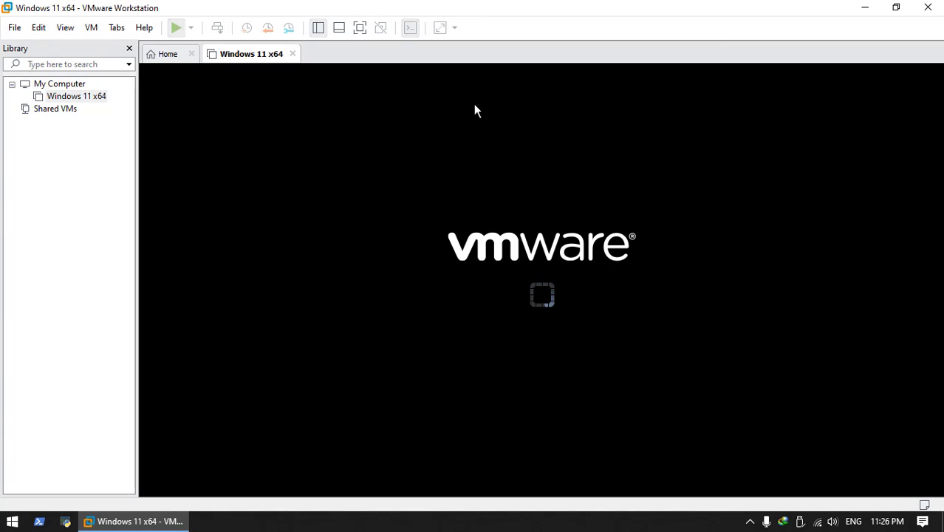
click(472, 311)
key(Return)
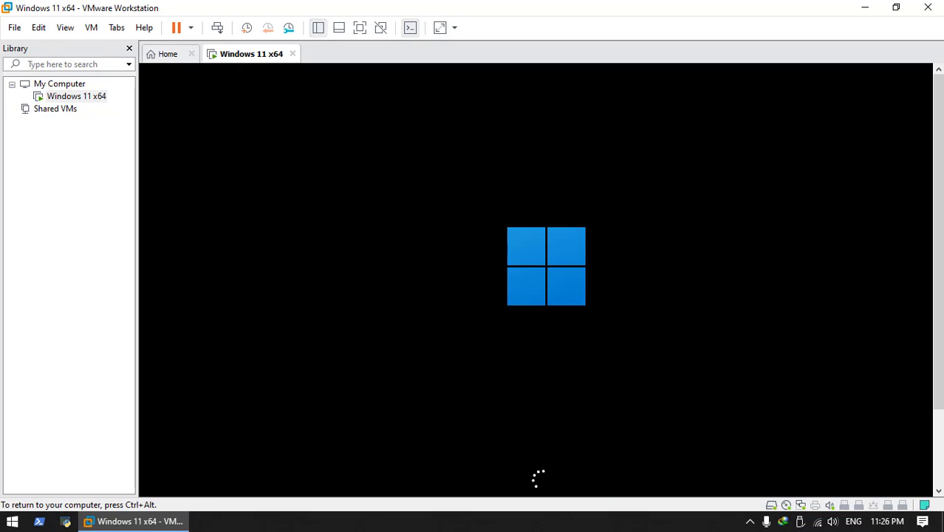
key(ctrl+alt)
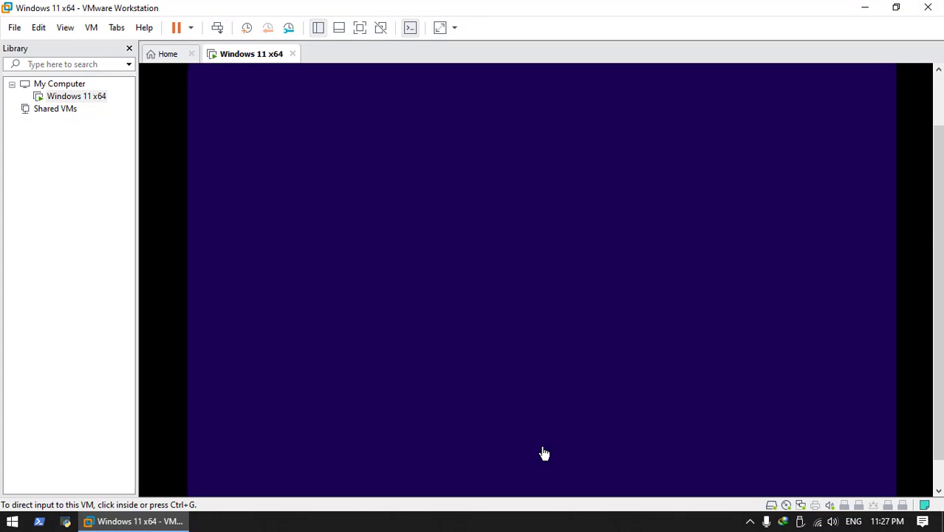
Step: Start the Windows installation with English (United States) language and time formats and the US keyboard
click(722, 378)
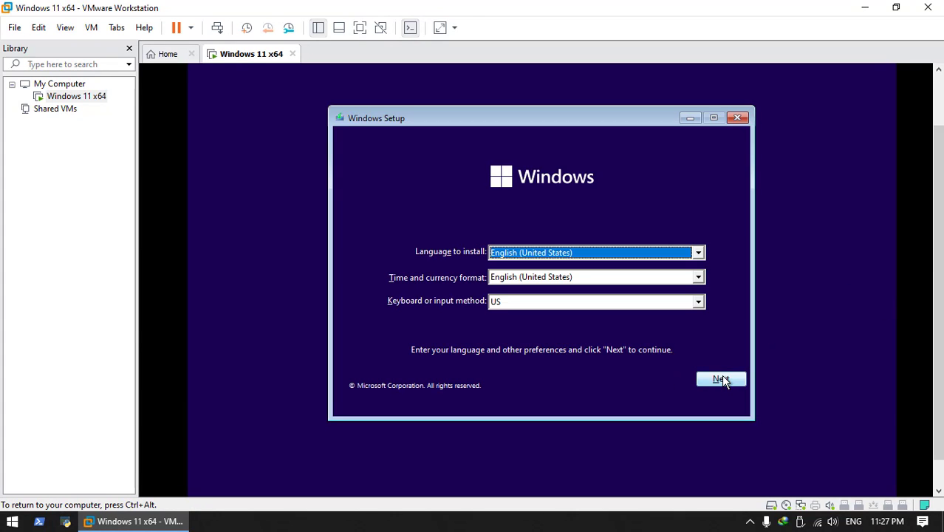
click(722, 379)
key(Return)
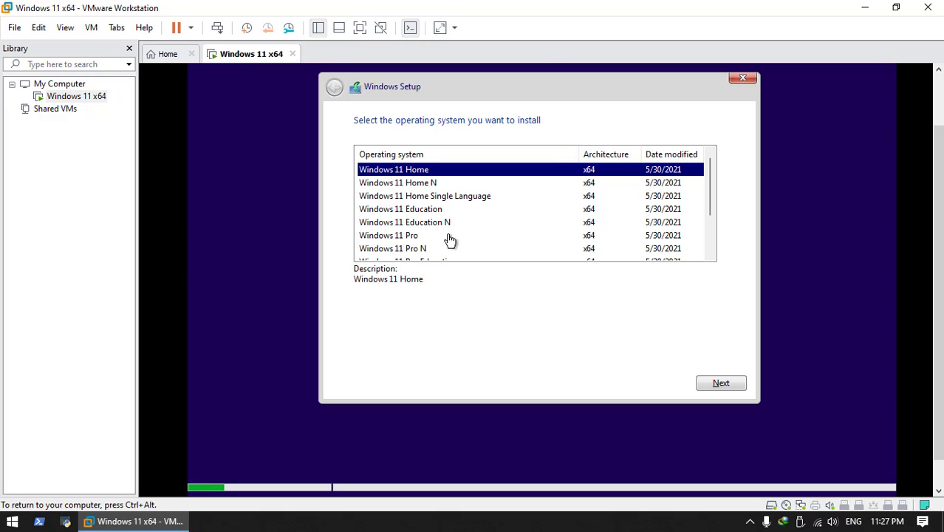
Step: Choose Windows 11 Pro as the edition to install and accept the Microsoft Software License Terms
click(416, 237)
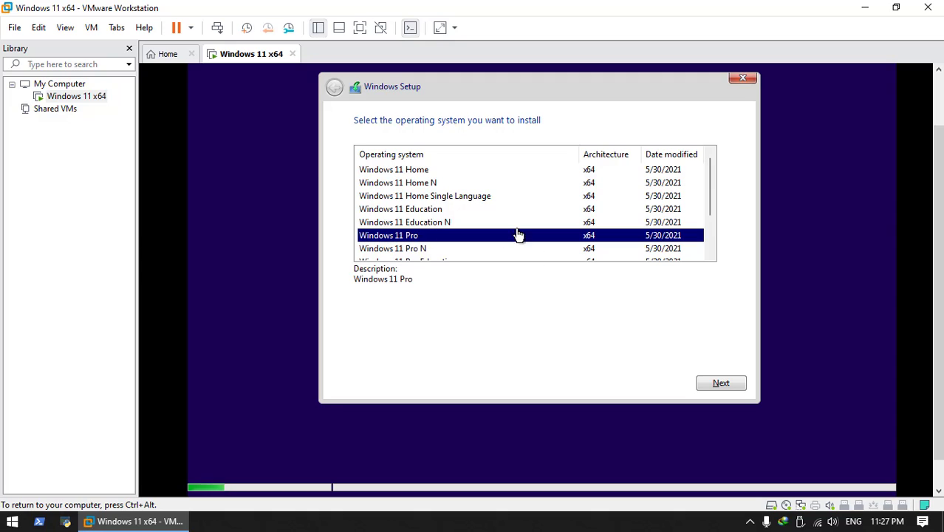
scroll(481, 226, down, 1)
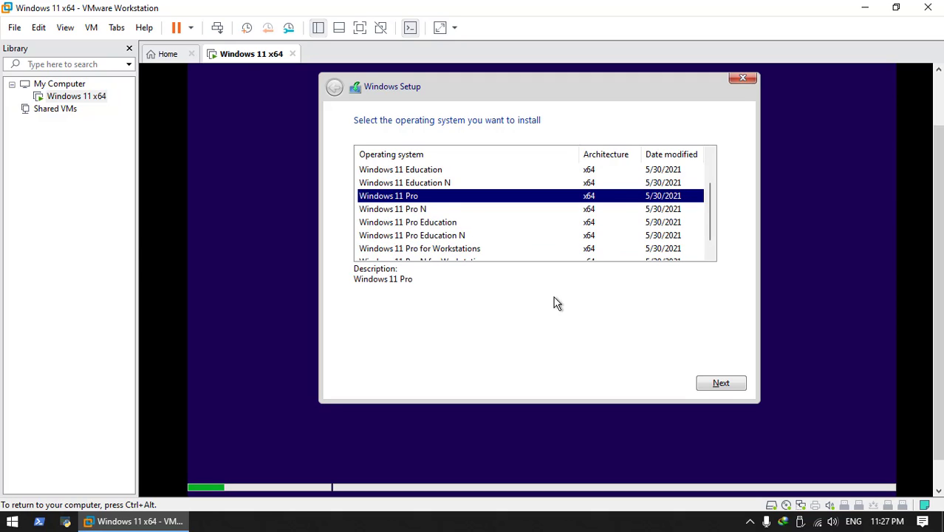
click(725, 388)
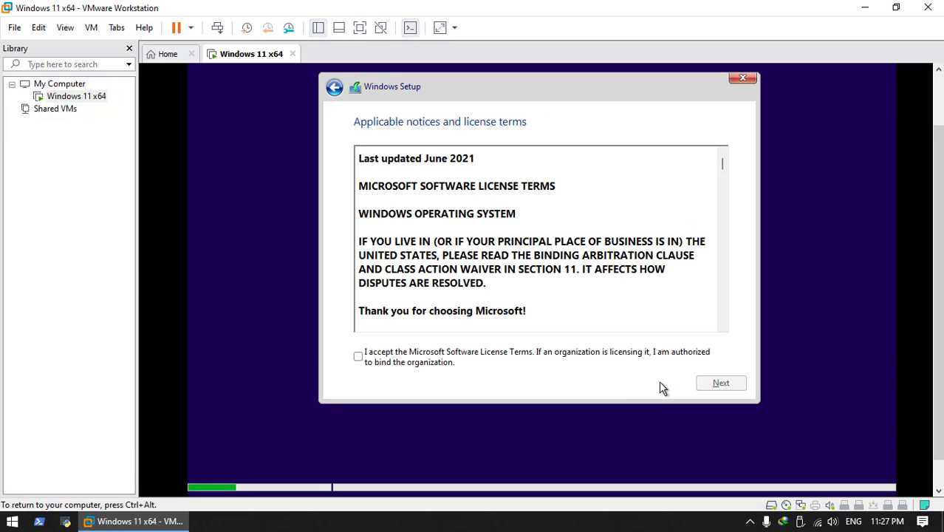
click(372, 360)
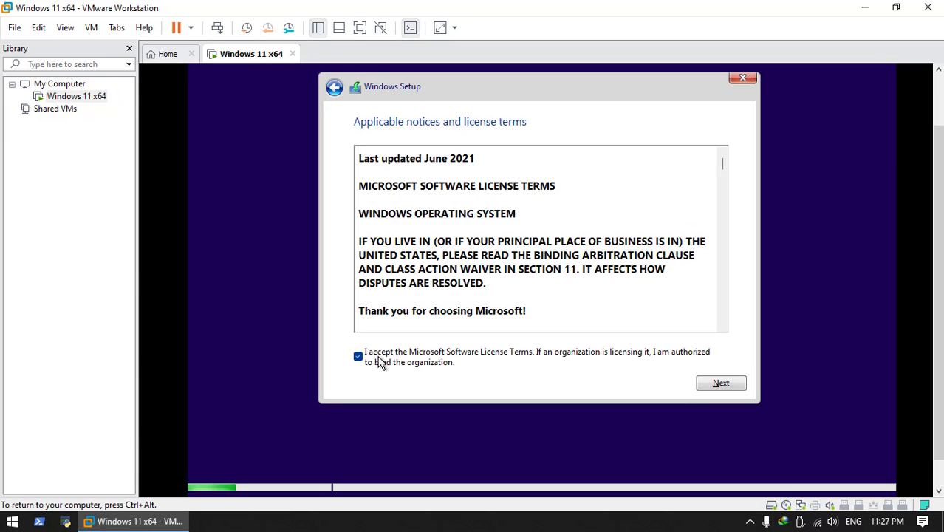
click(723, 383)
Step: Choose the custom installation and create a 30720 MB partition from Drive 0's unallocated space
click(483, 263)
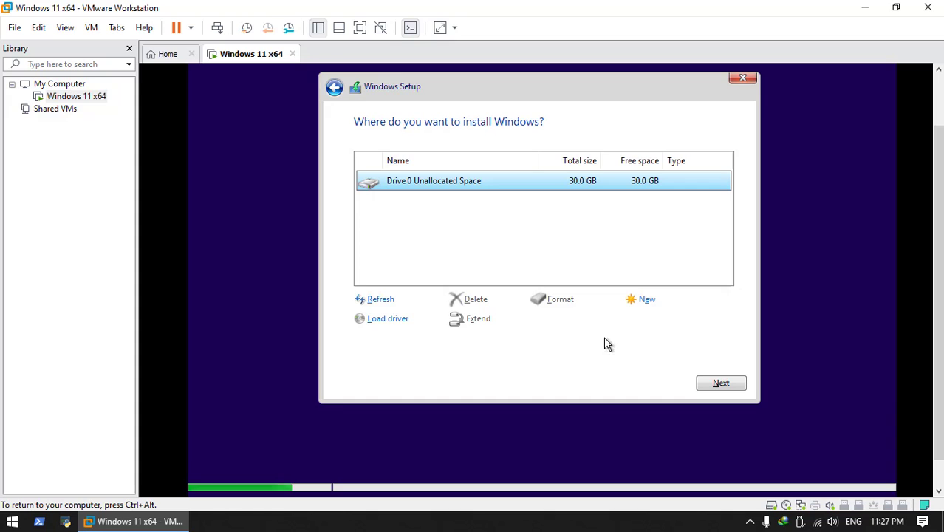
click(647, 300)
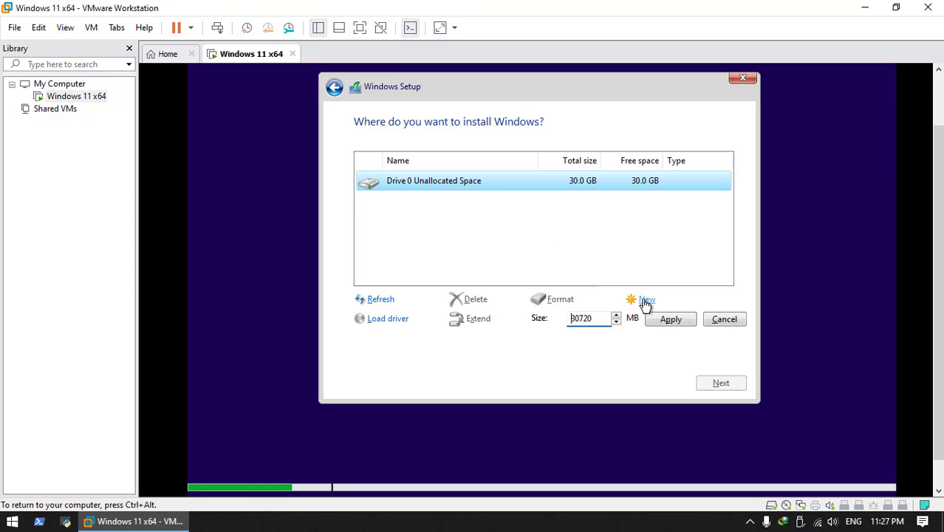
click(661, 322)
click(637, 318)
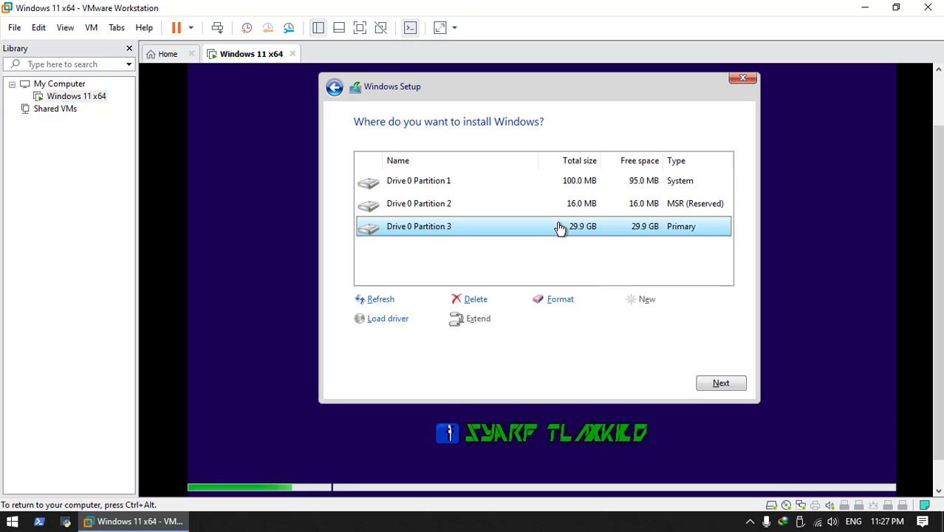
Step: Format Drive 0 Partition 3 and start installing Windows on it
click(561, 299)
click(640, 318)
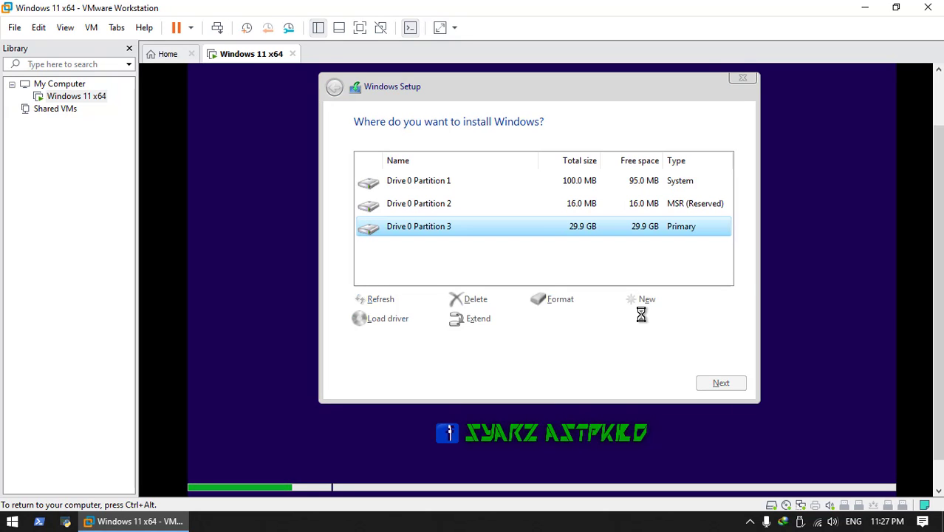
click(720, 383)
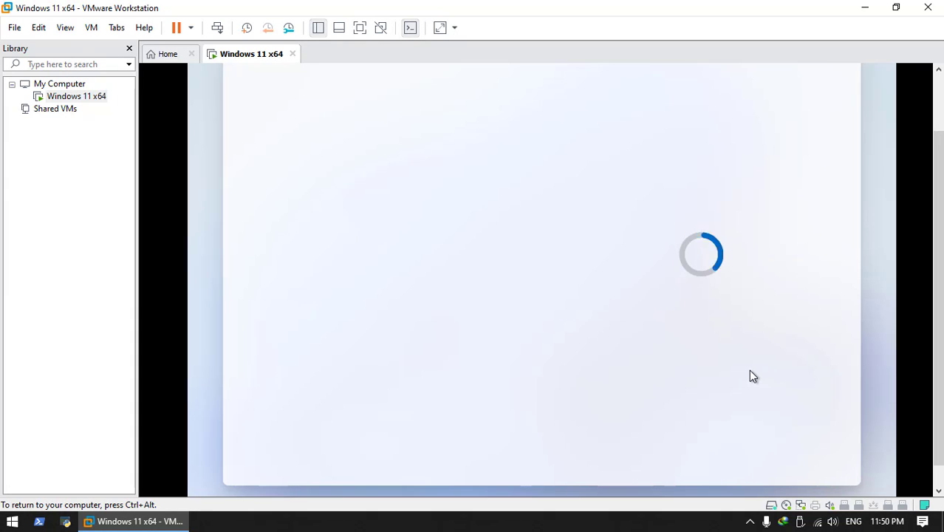
Step: Continue through the region and keyboard pages of the first-run setup and skip connecting to a network
click(798, 449)
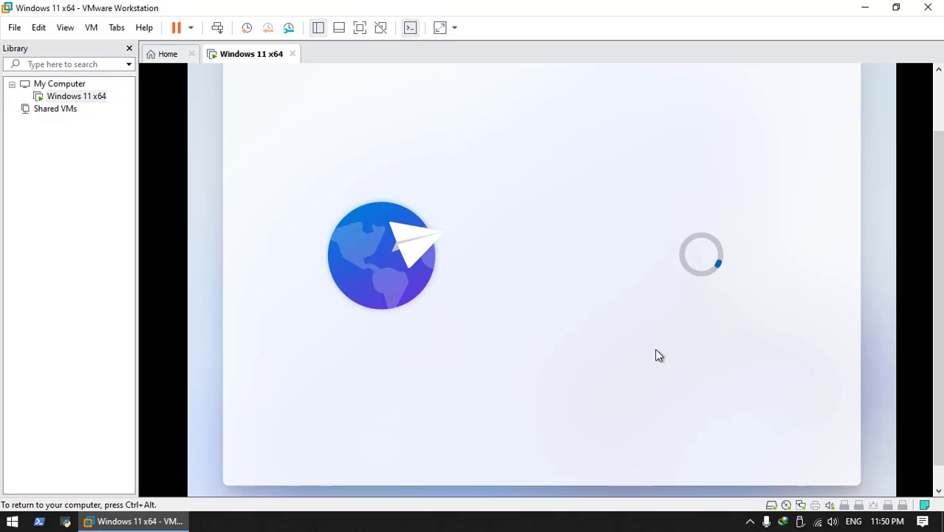
click(785, 451)
click(766, 442)
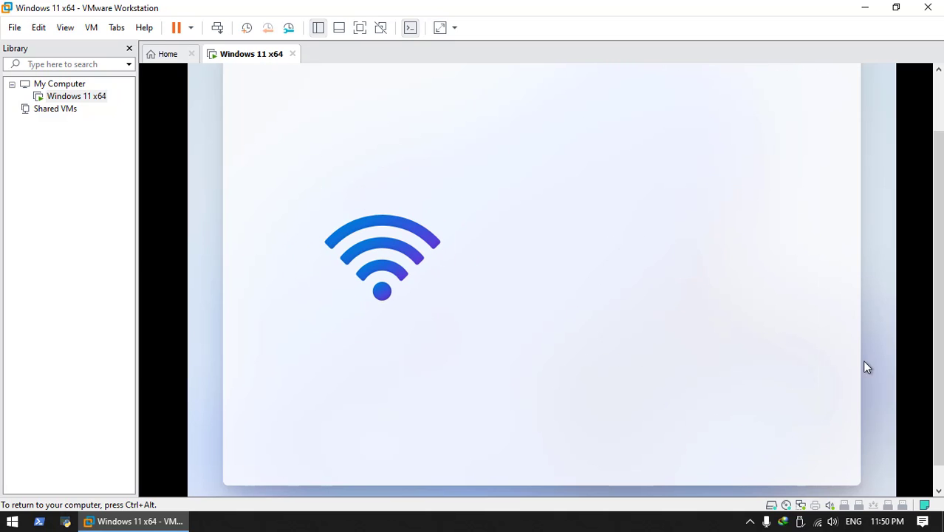
click(689, 439)
click(649, 419)
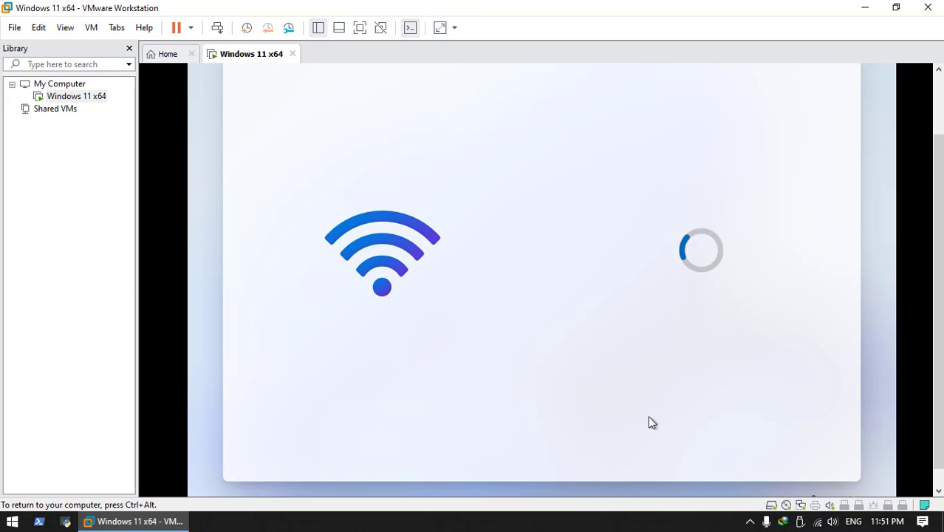
Step: Enter the user's name for the local account and continue without setting a password
text(Syarz)
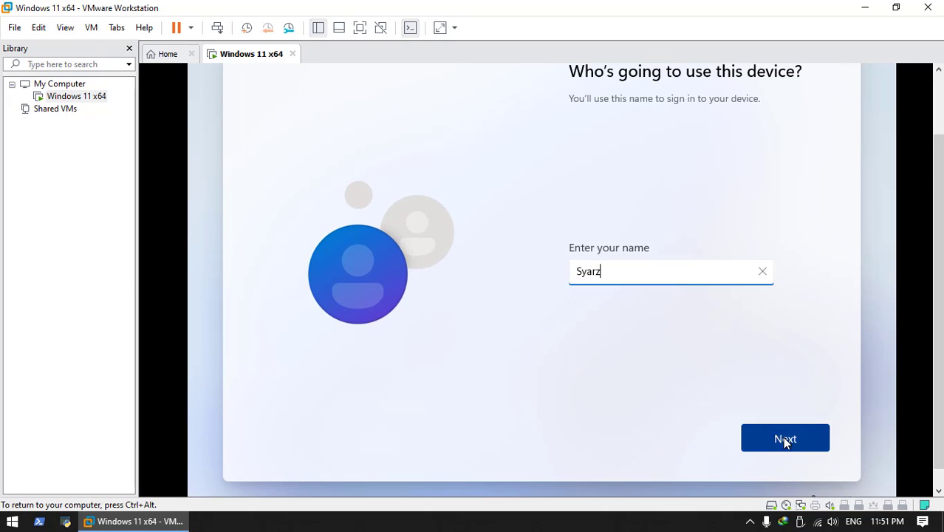
click(785, 441)
click(786, 439)
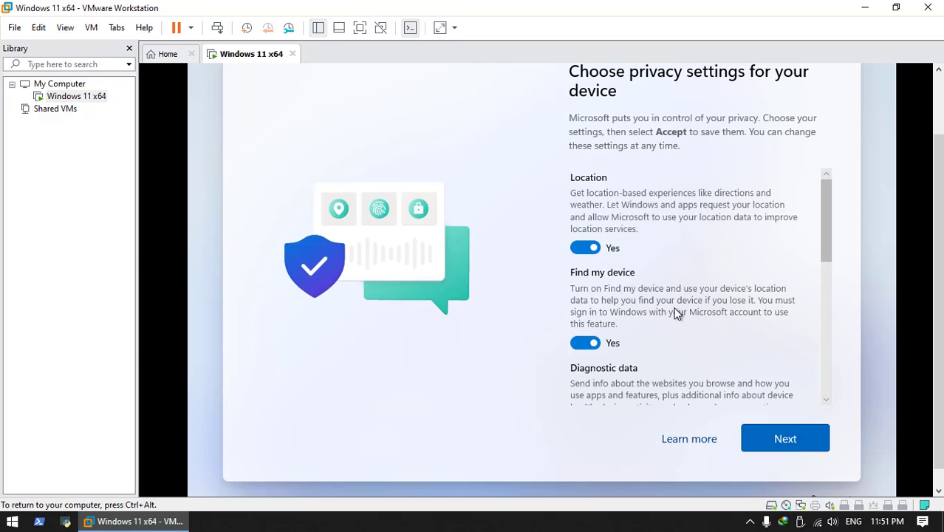
Step: Accept the default privacy settings for the device and let Windows finish its setup
click(784, 438)
click(784, 438)
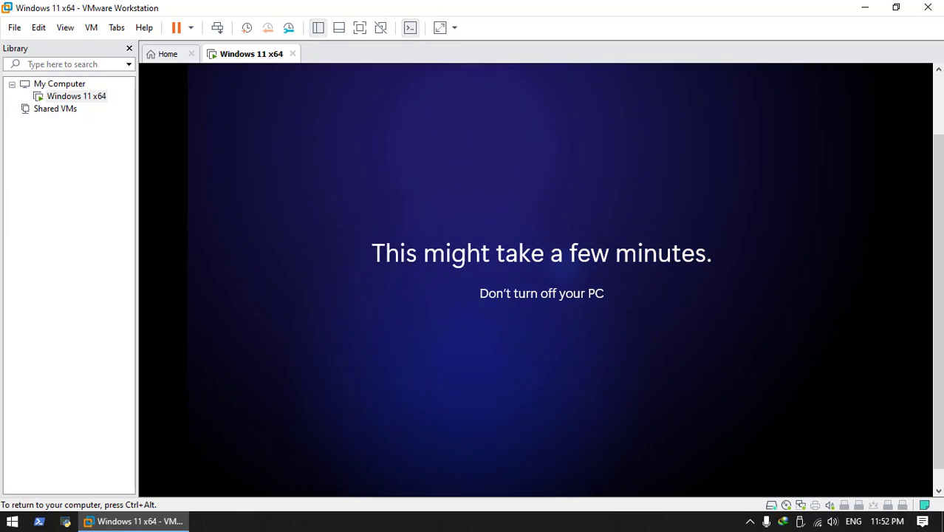
key(ctrl+alt)
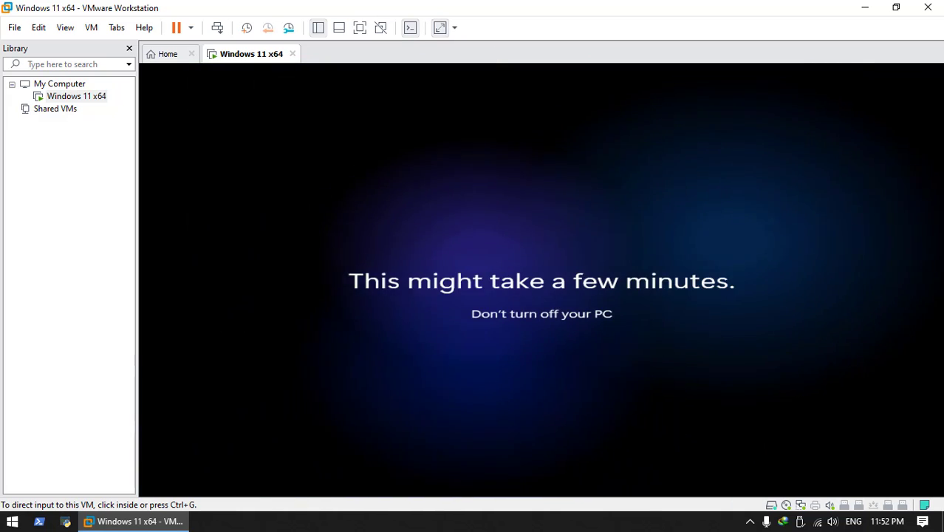
Step: Show the virtual machine in full screen and unpin the full-screen toolbar so it hides automatically
click(455, 27)
click(473, 61)
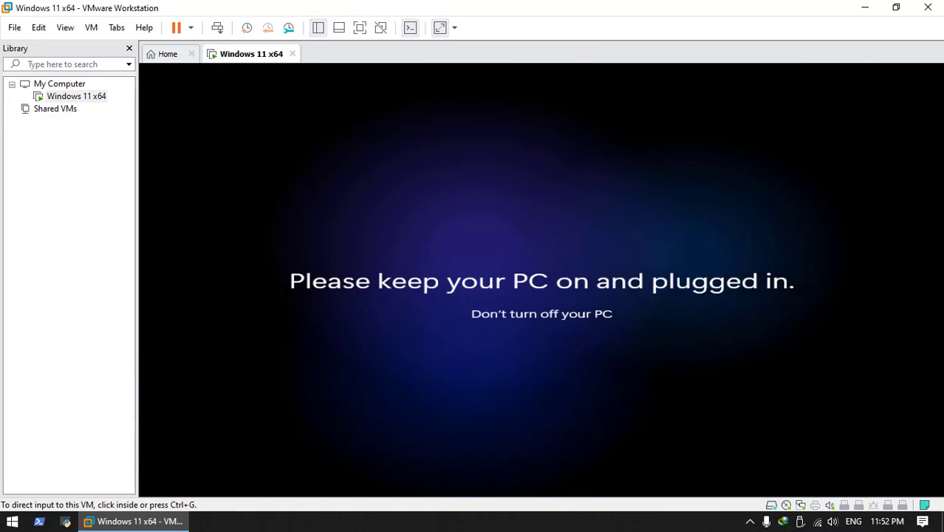
click(318, 28)
click(361, 28)
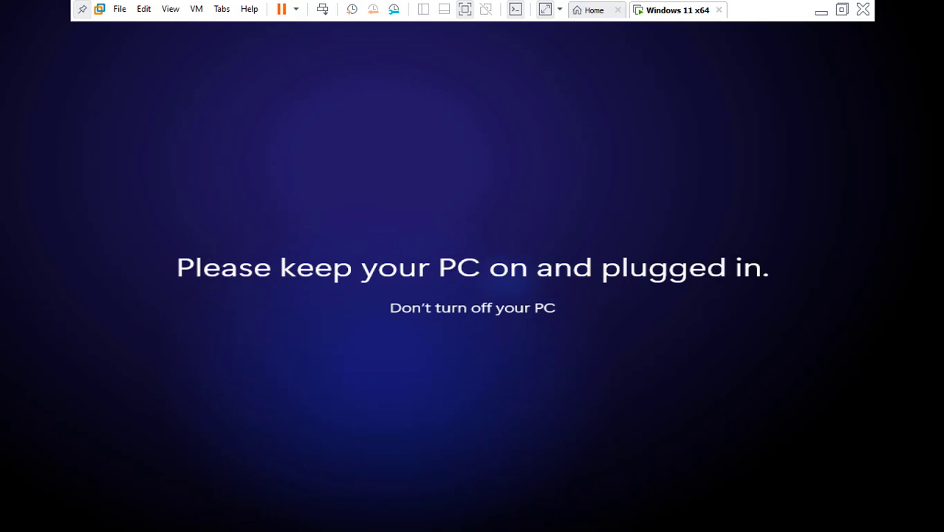
click(82, 9)
click(474, 8)
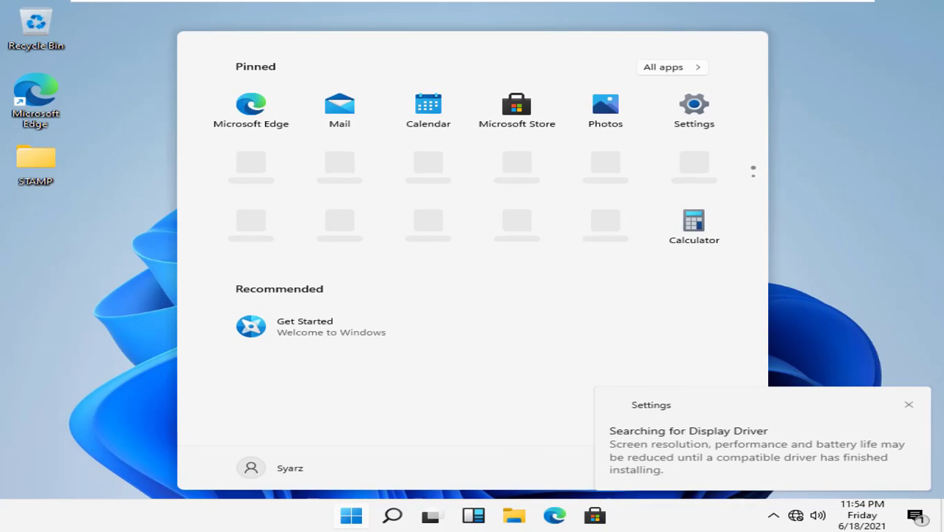
Step: Dismiss the display driver notification and open the Themes page of the Windows Personalization settings
click(909, 407)
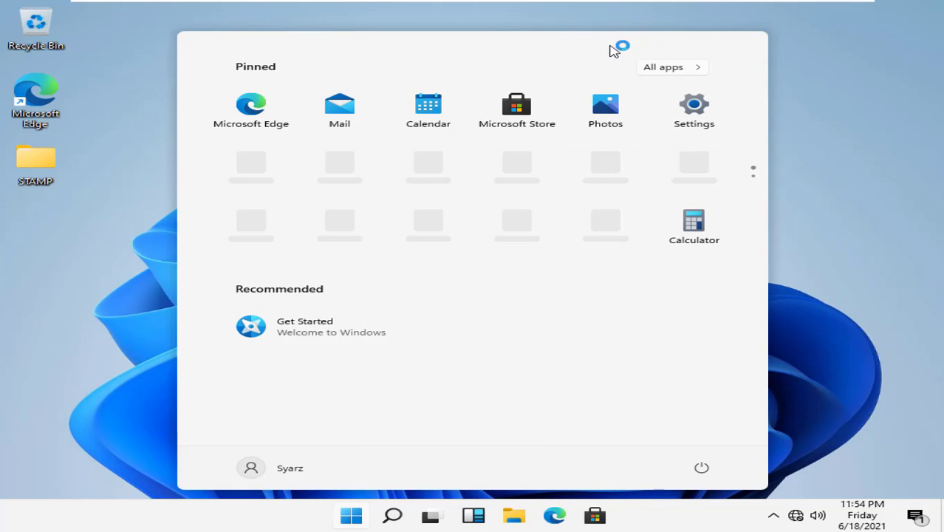
click(148, 487)
click(352, 515)
click(694, 111)
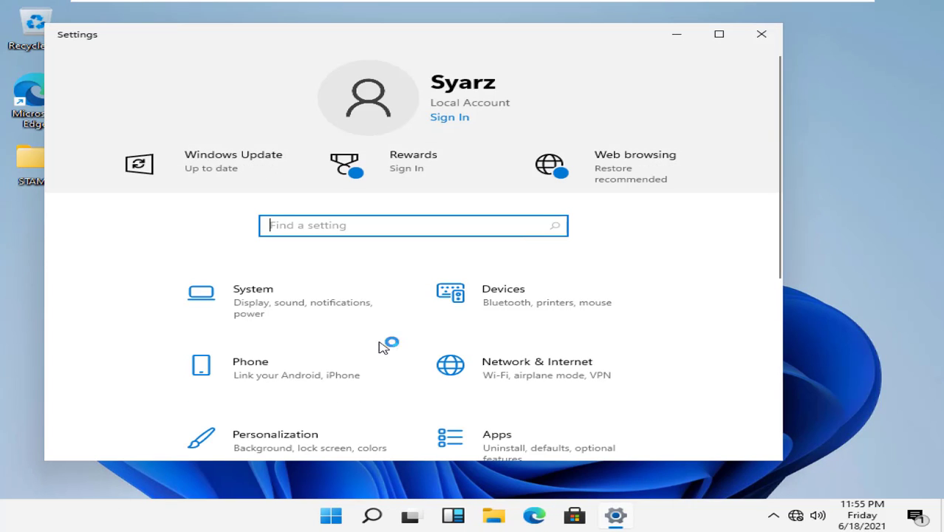
scroll(453, 315, down, 1)
scroll(452, 315, down, 1)
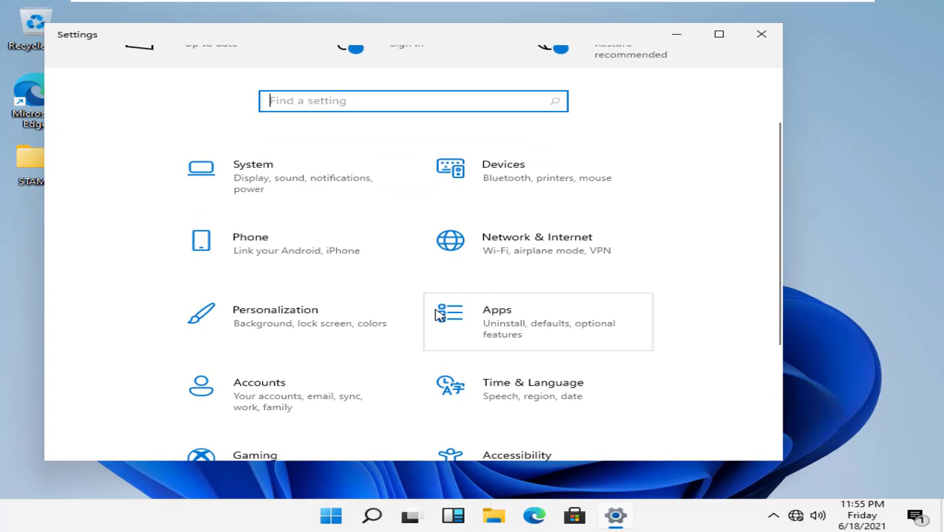
scroll(377, 347, down, 1)
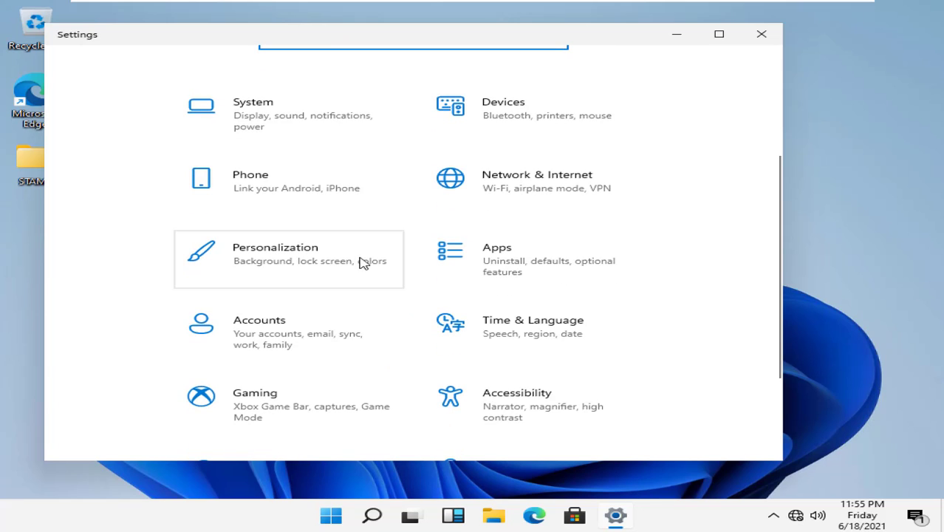
click(348, 281)
click(275, 289)
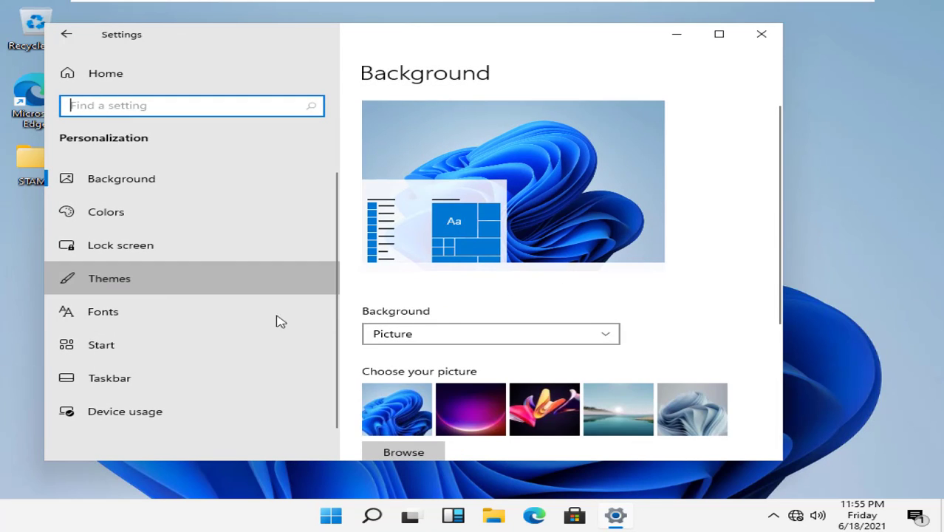
Step: Enable the Computer desktop icon in the desktop icon settings, apply it and close Settings
scroll(612, 346, down, 3)
scroll(612, 346, down, 10)
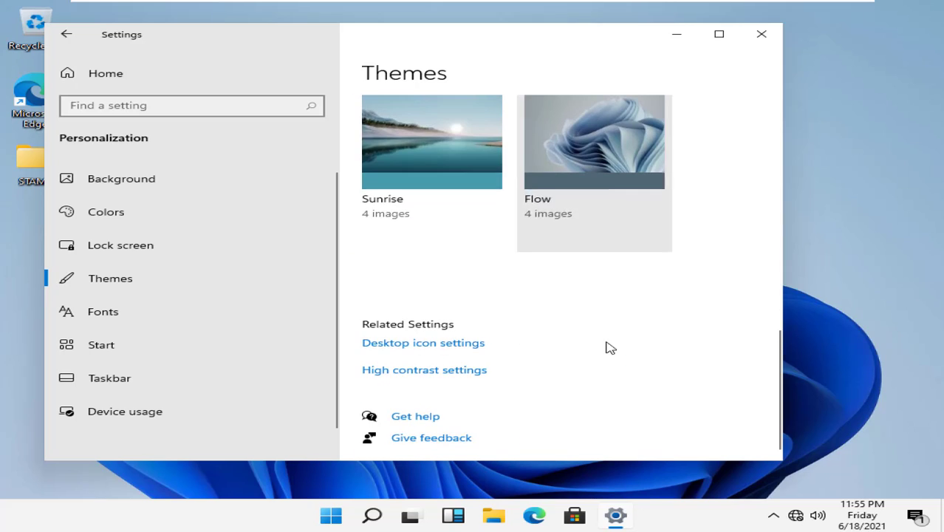
click(453, 344)
click(161, 156)
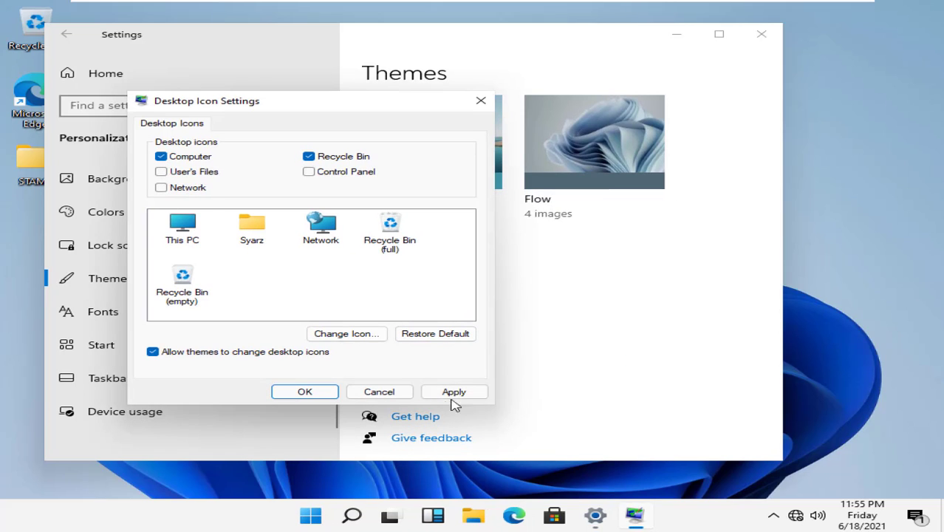
click(454, 392)
click(304, 391)
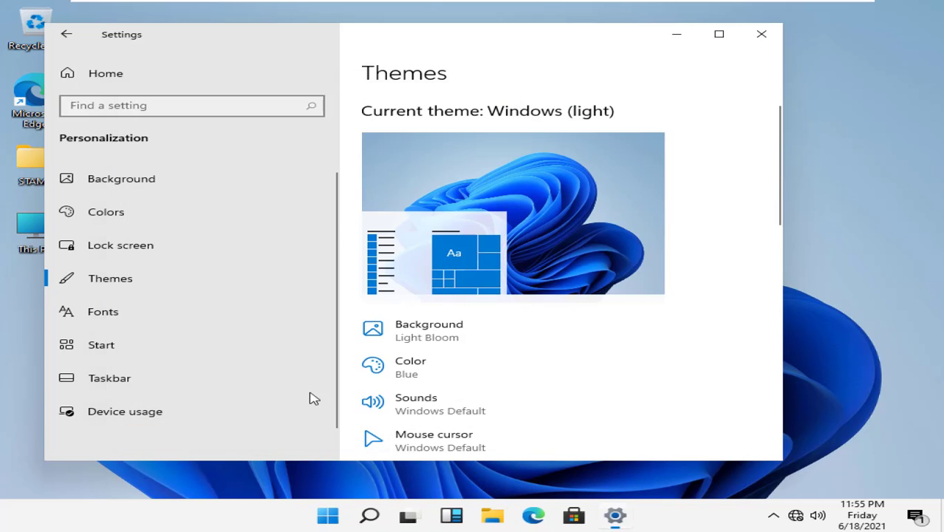
click(766, 39)
Step: Open the properties of This PC, examine the device and Windows specifications on the About page, and close Settings
right_click(47, 233)
click(102, 392)
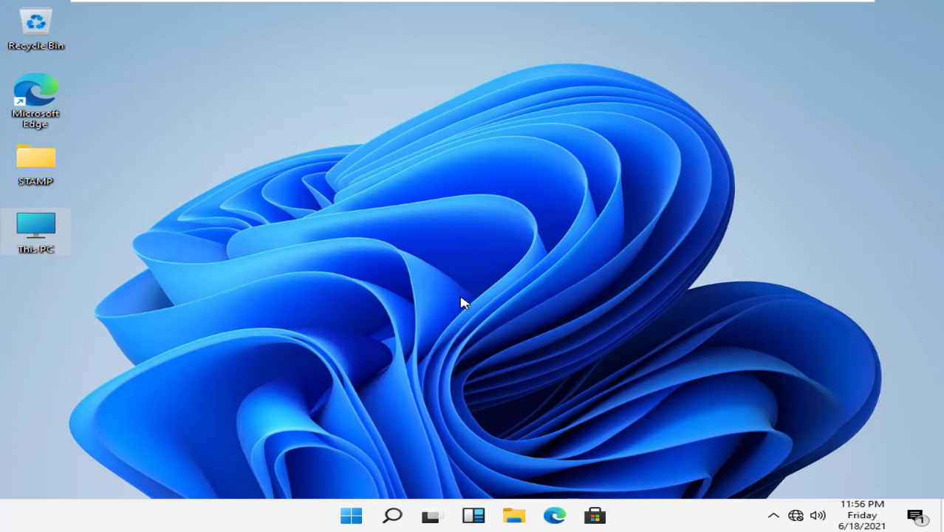
scroll(632, 252, down, 5)
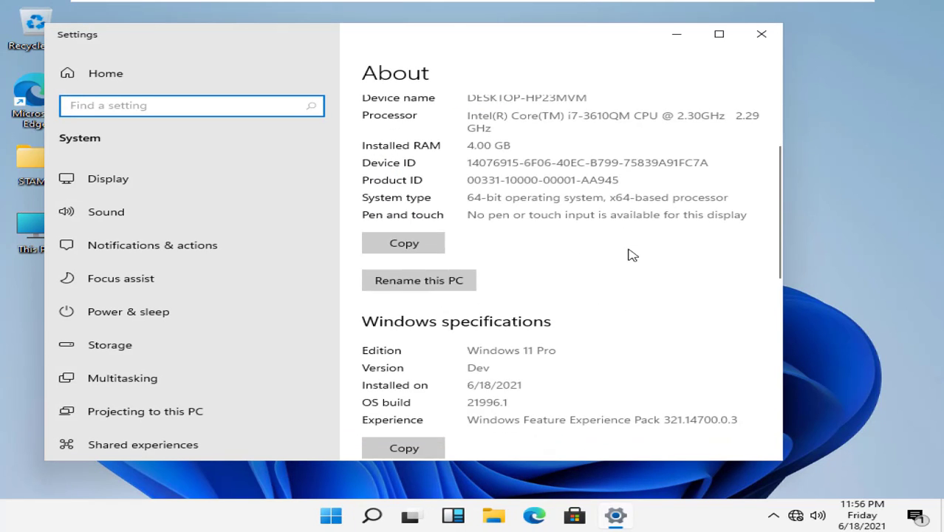
click(719, 34)
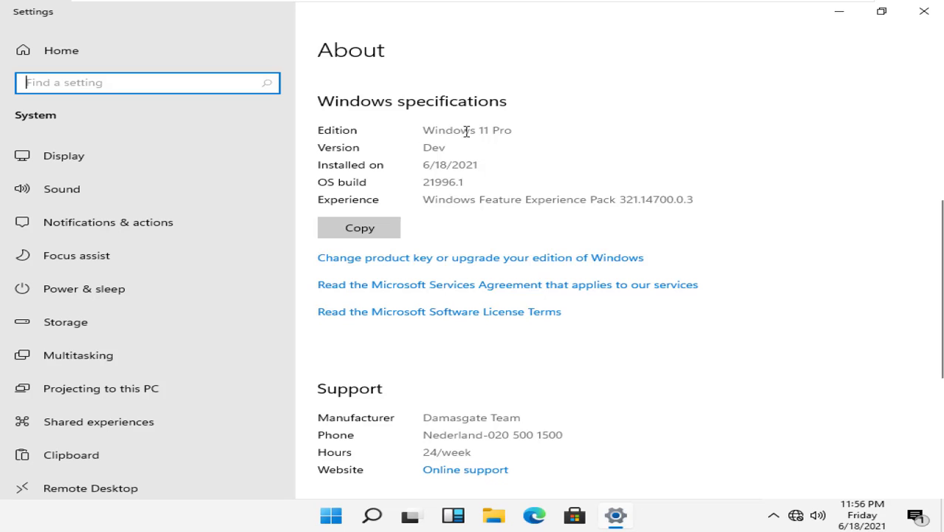
drag(512, 131, 413, 131)
click(530, 160)
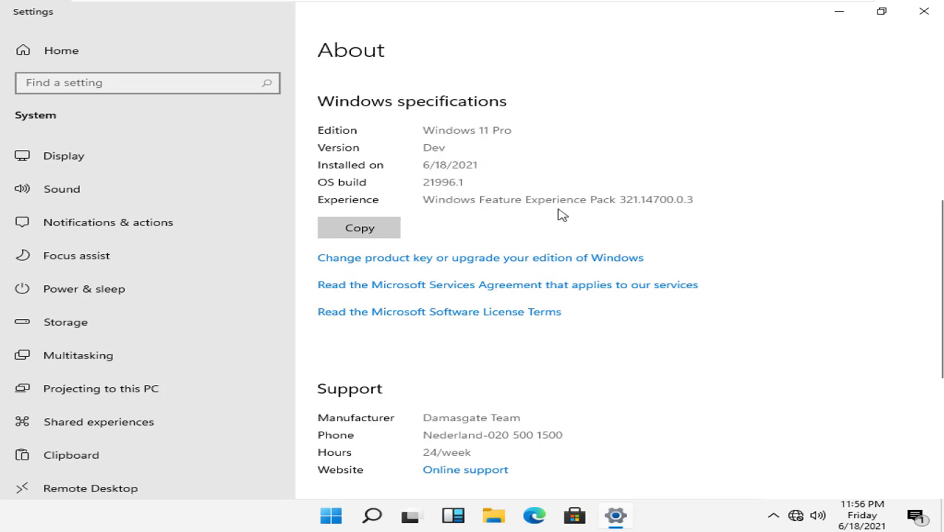
scroll(562, 214, down, 3)
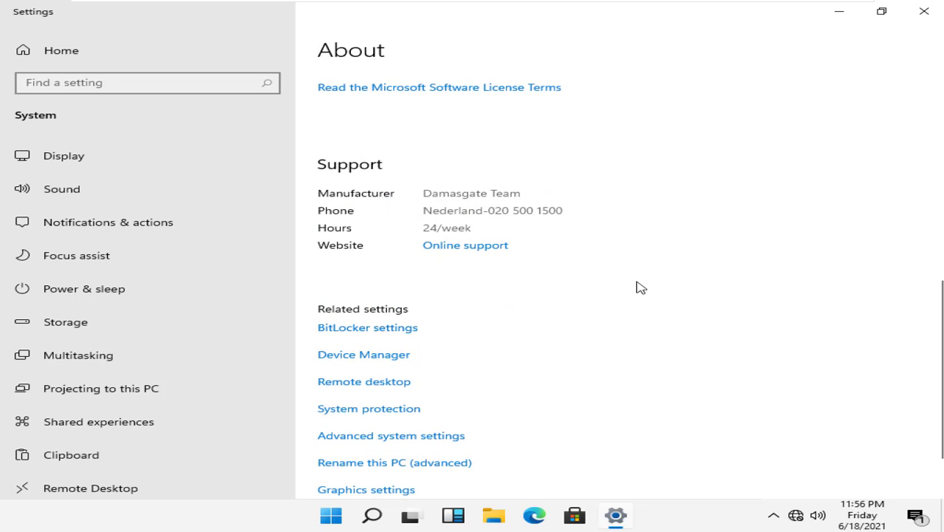
scroll(640, 285, down, 1)
scroll(591, 282, up, 10)
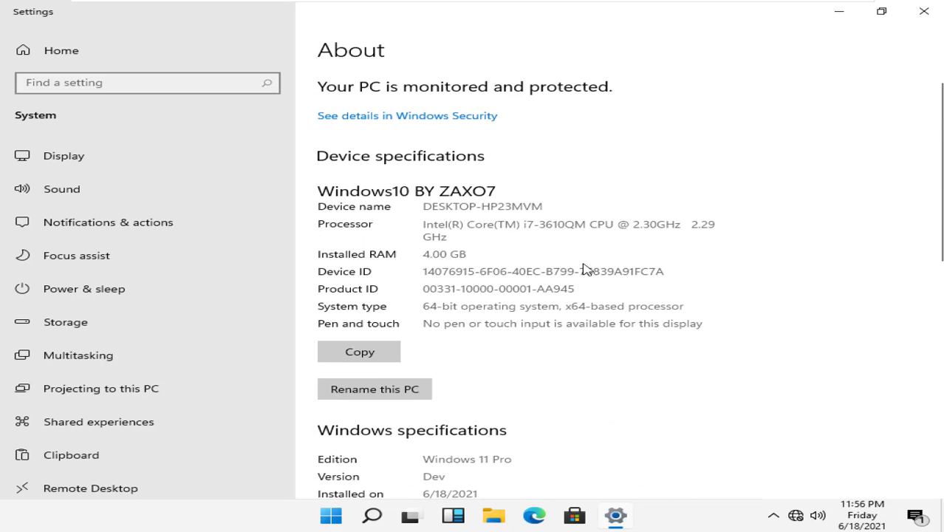
click(924, 11)
Step: View the drives in This PC and the contents of the STAMP desktop folder, closing each window
click(796, 515)
click(400, 389)
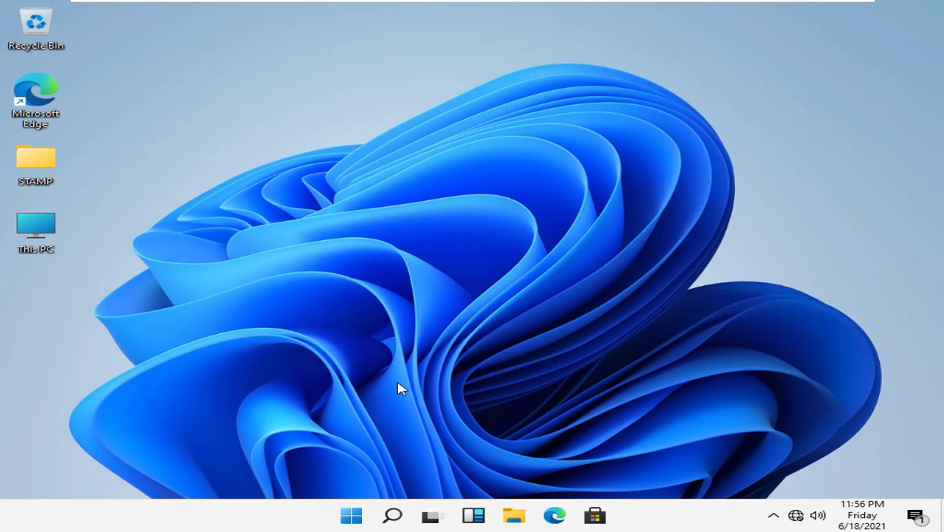
double_click(23, 235)
click(780, 59)
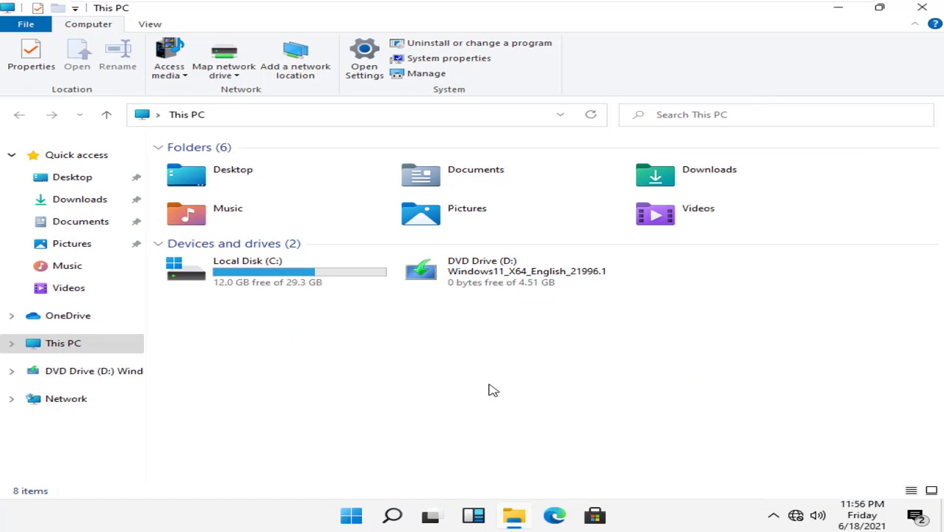
click(922, 7)
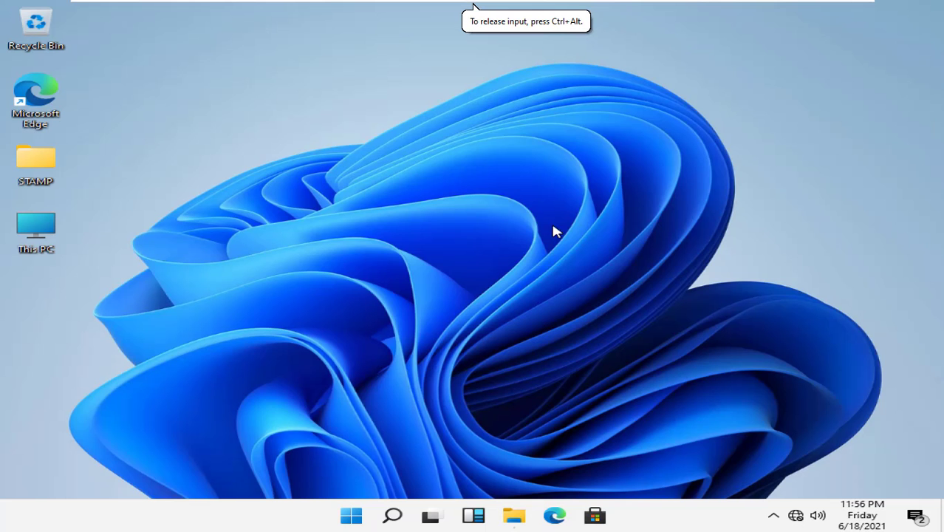
double_click(35, 159)
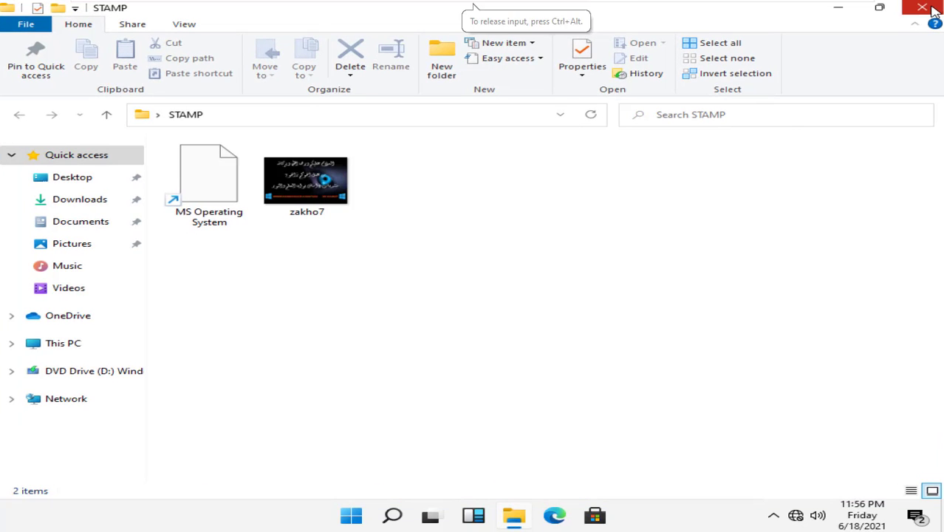
click(925, 8)
Step: Check the Windows activation status in the Update & Security settings and close Settings
click(351, 515)
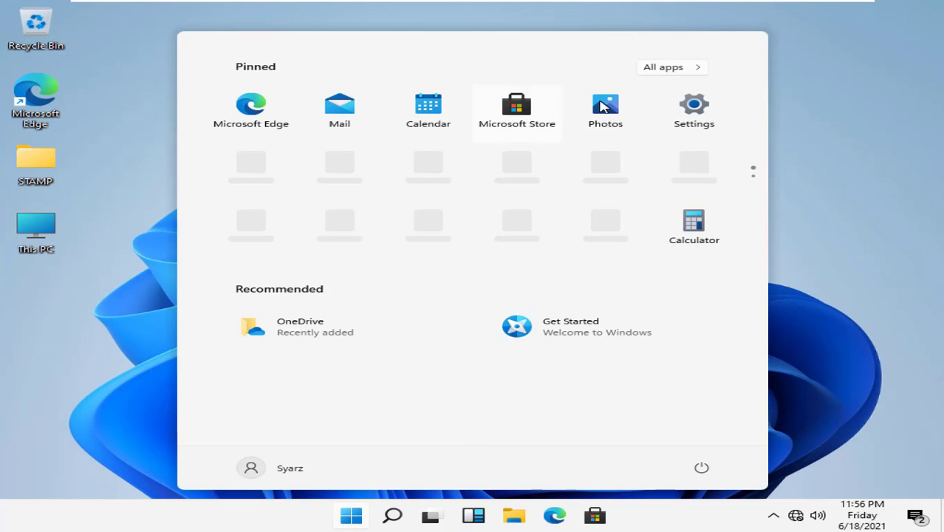
click(694, 111)
scroll(540, 436, down, 2)
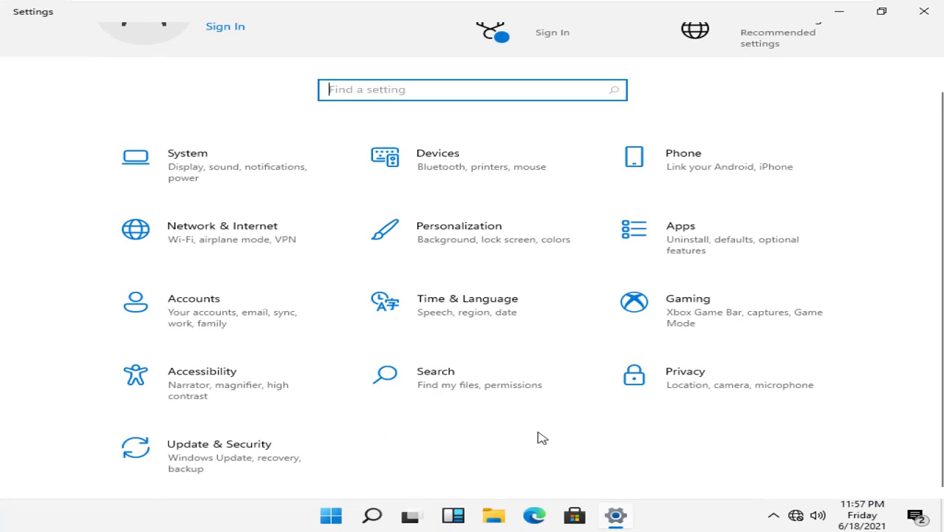
click(291, 455)
scroll(148, 401, down, 1)
click(148, 325)
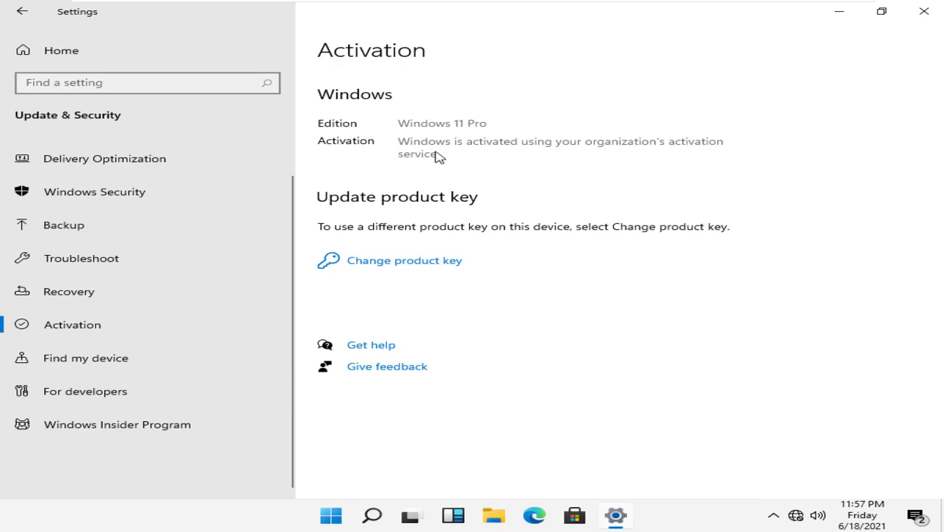
click(924, 11)
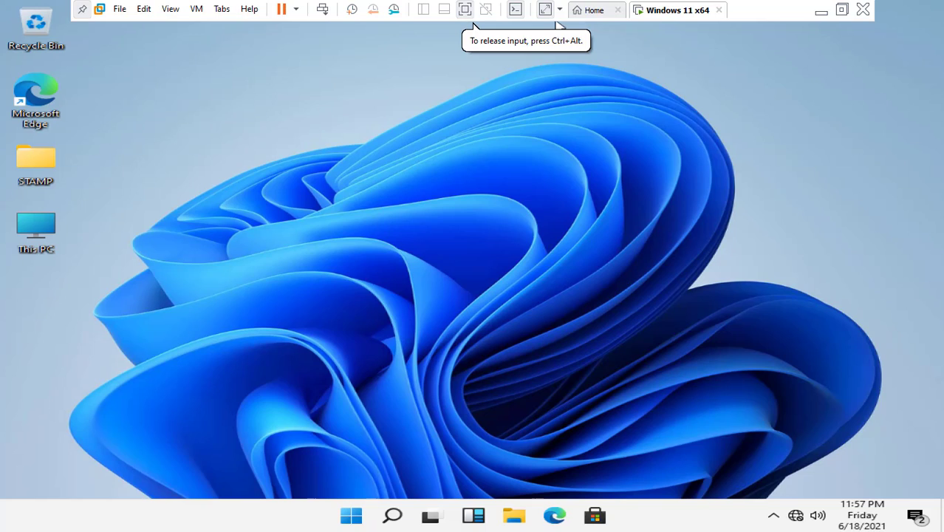
Step: Leave full-screen mode and shut down Windows 11 in the virtual machine
click(545, 10)
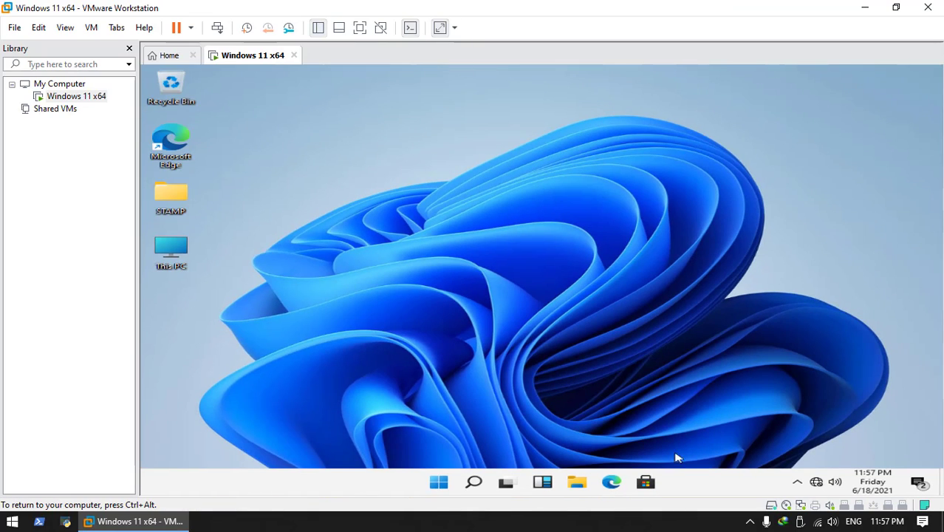
click(441, 483)
click(738, 445)
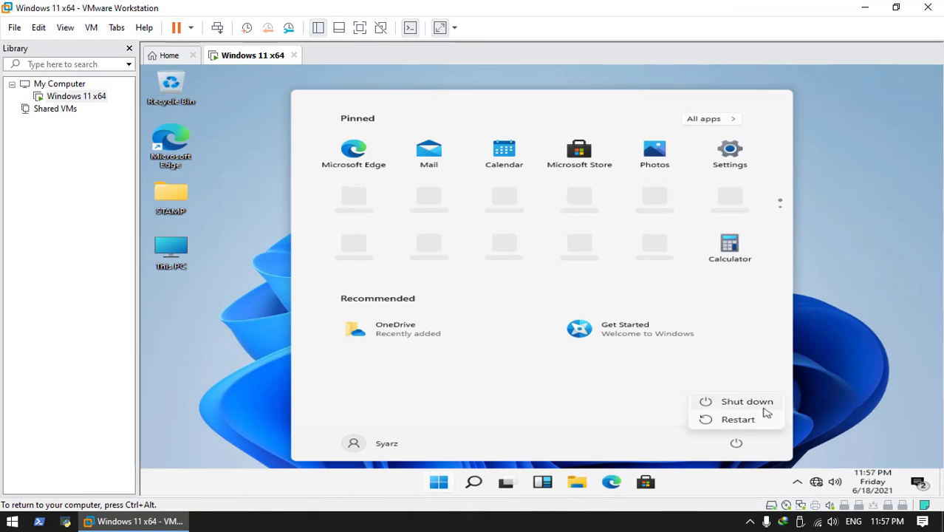
click(761, 403)
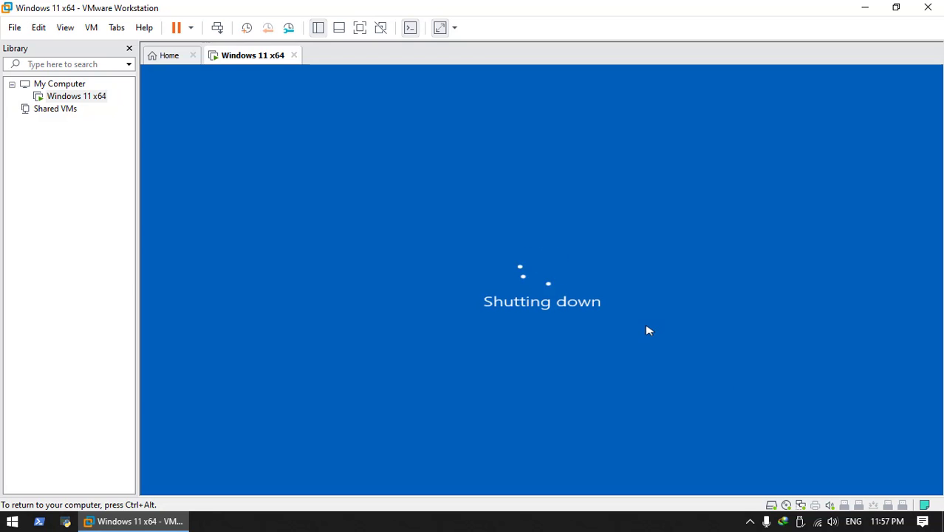